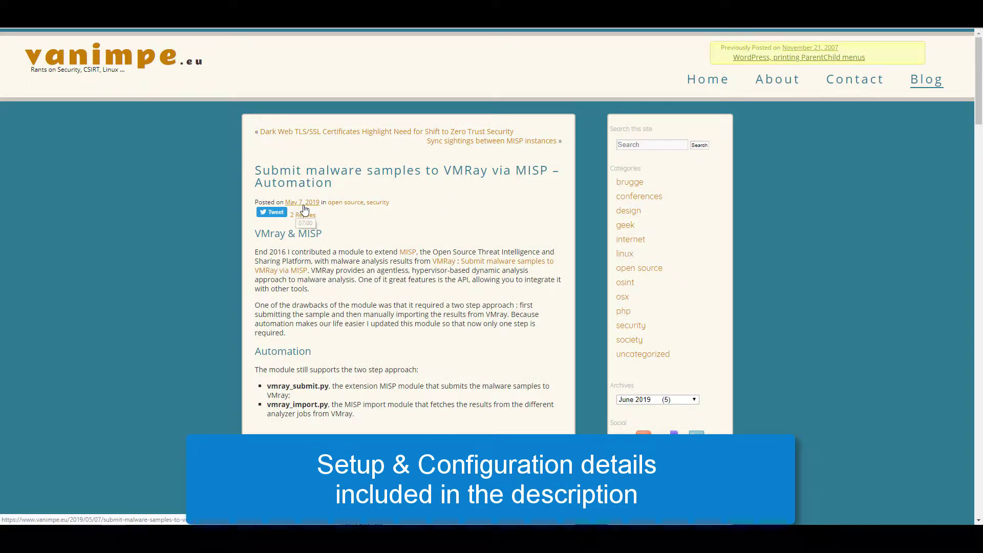
pyautogui.scroll(-3, 461, 335)
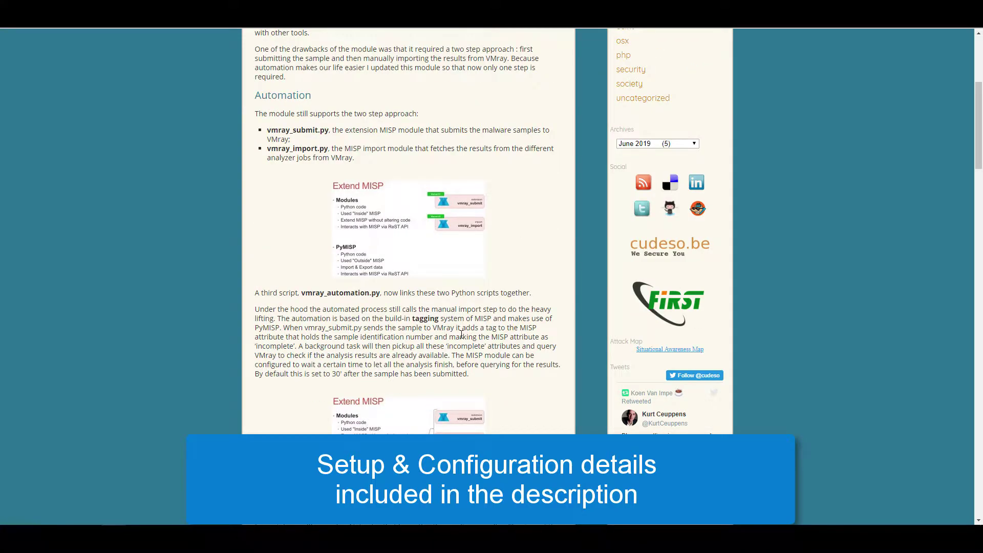
pyautogui.scroll(-4, 461, 335)
pyautogui.scroll(-2, 463, 336)
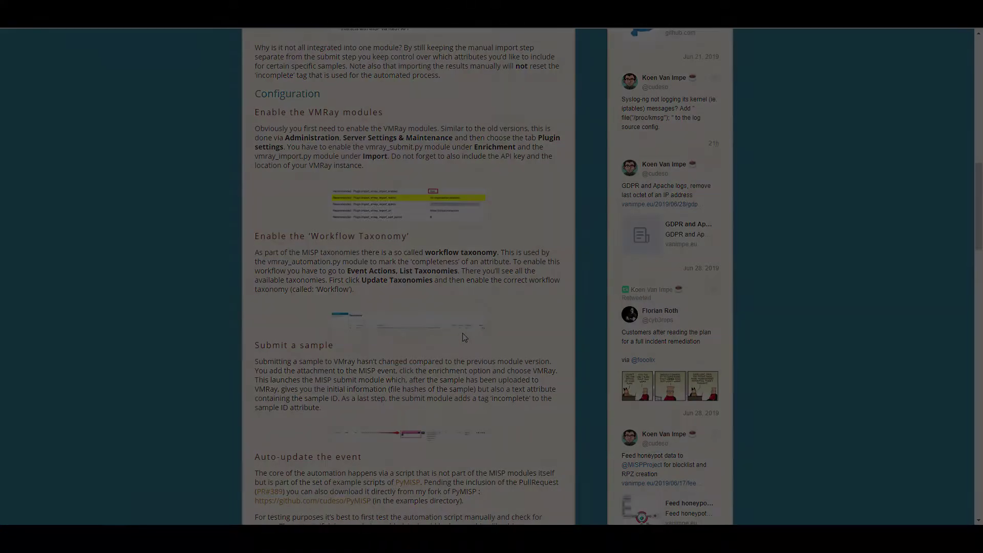
pyautogui.write('Ray - MISP ')
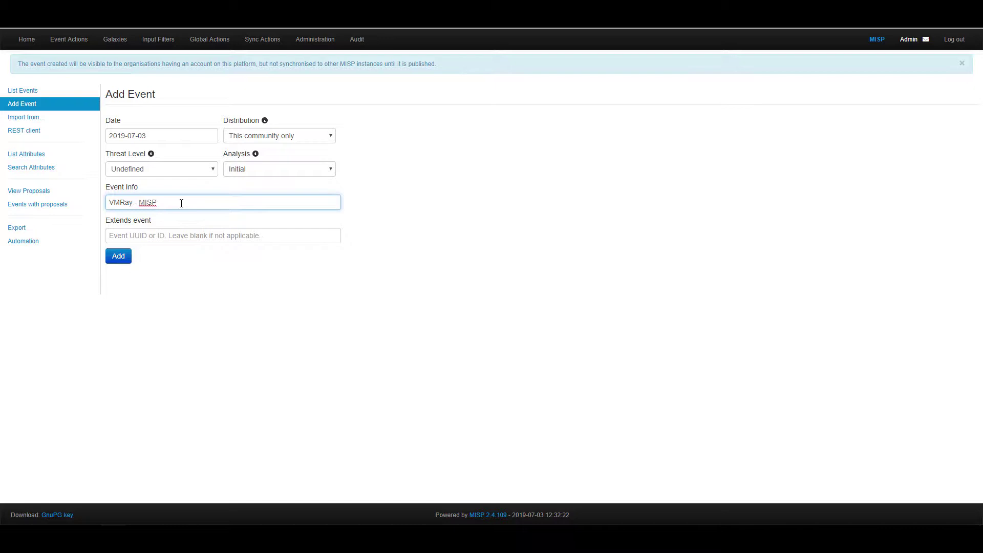
pyautogui.write('Demo Event')
# Save the new event with Event Info 'VMRay - MISP Demo Event'
pyautogui.click(123, 260)
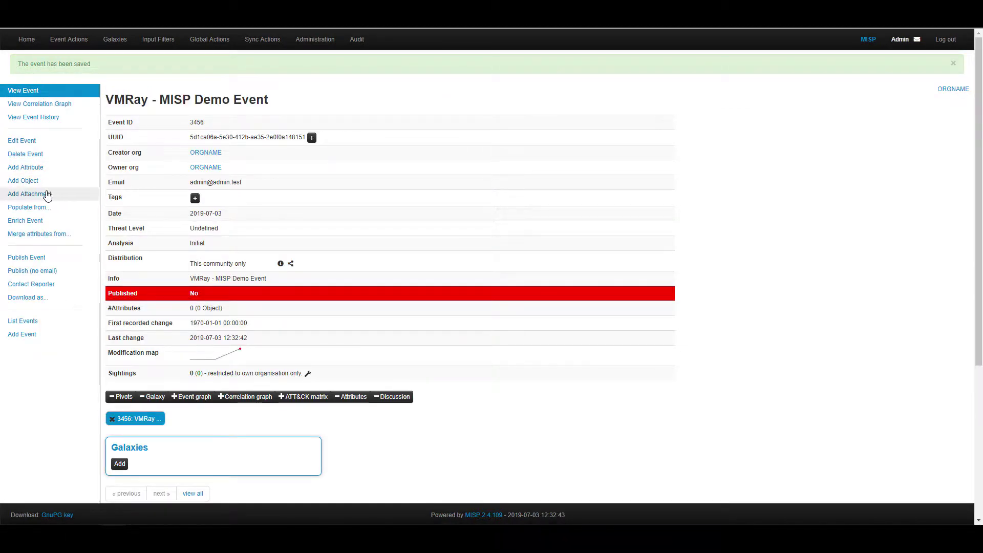
# Upload the zipped sample as a Payload delivery attachment marked as a malware sample
pyautogui.click(47, 194)
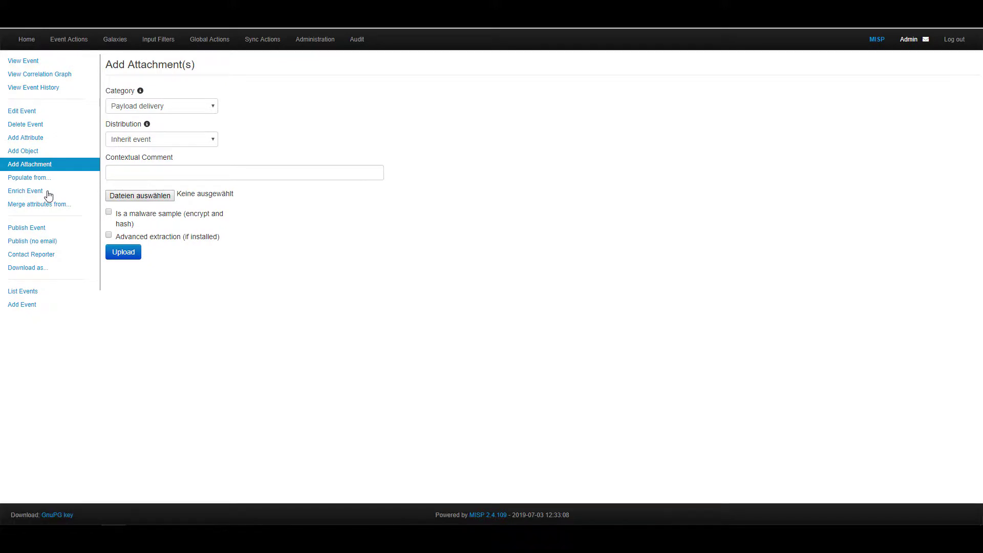
pyautogui.click(205, 113)
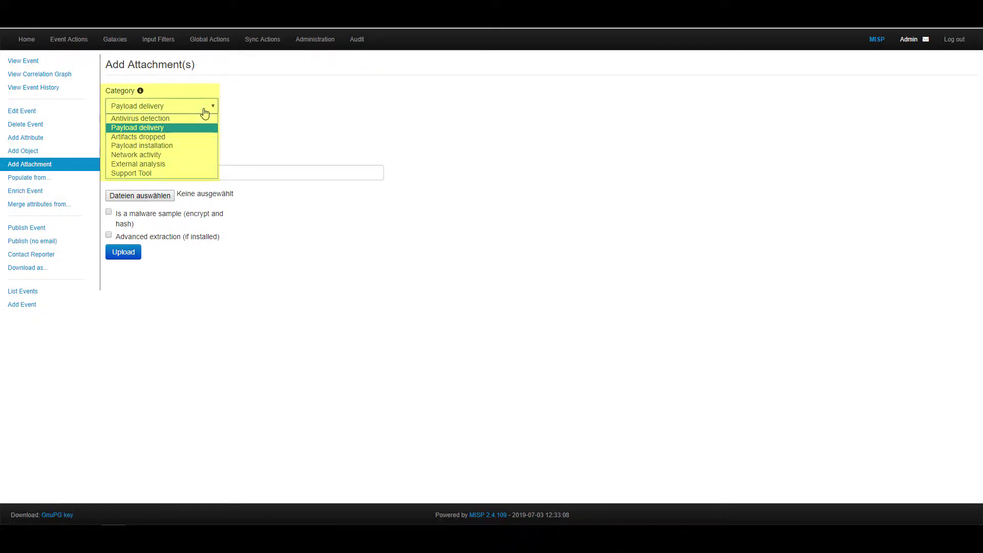
pyautogui.click(199, 128)
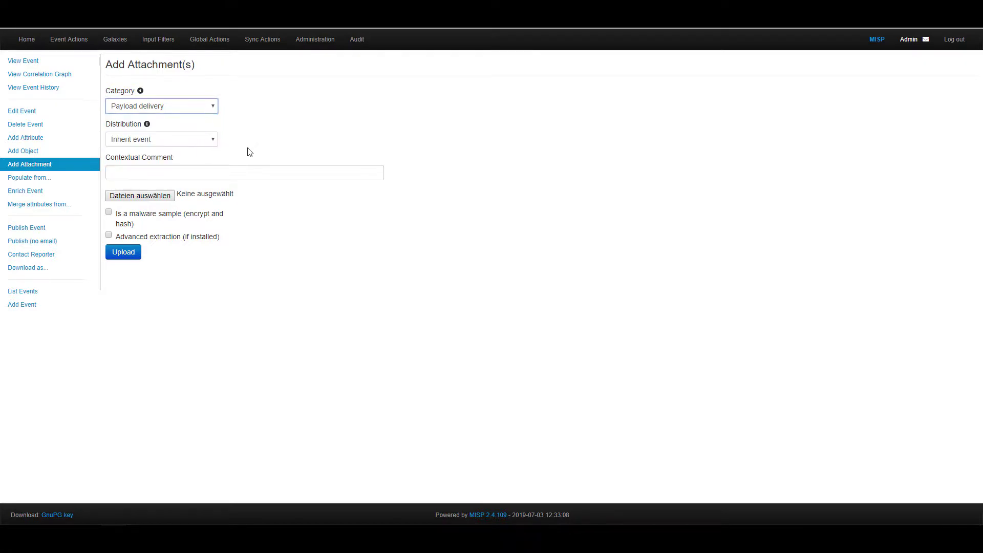
pyautogui.click(142, 196)
pyautogui.doubleClick(207, 59)
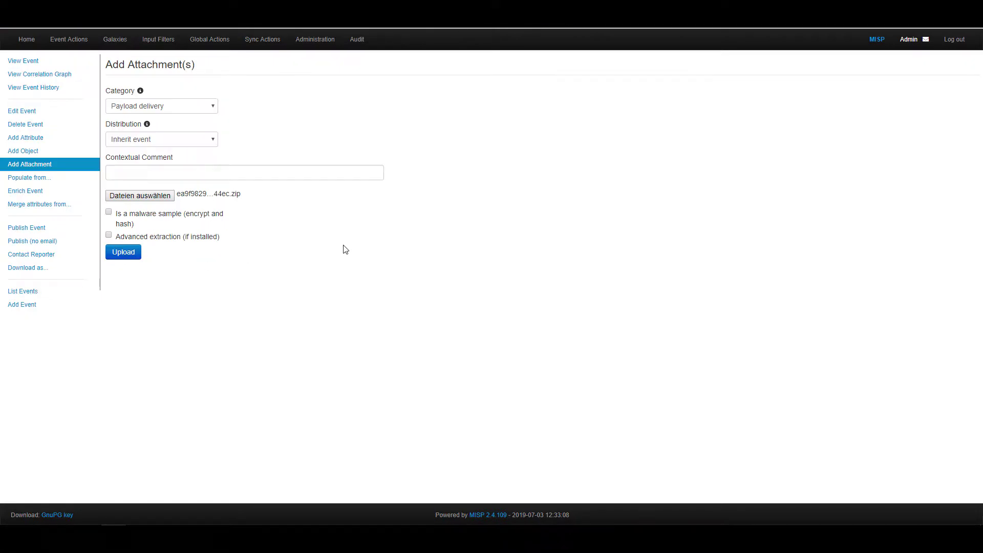
pyautogui.click(109, 213)
pyautogui.click(127, 253)
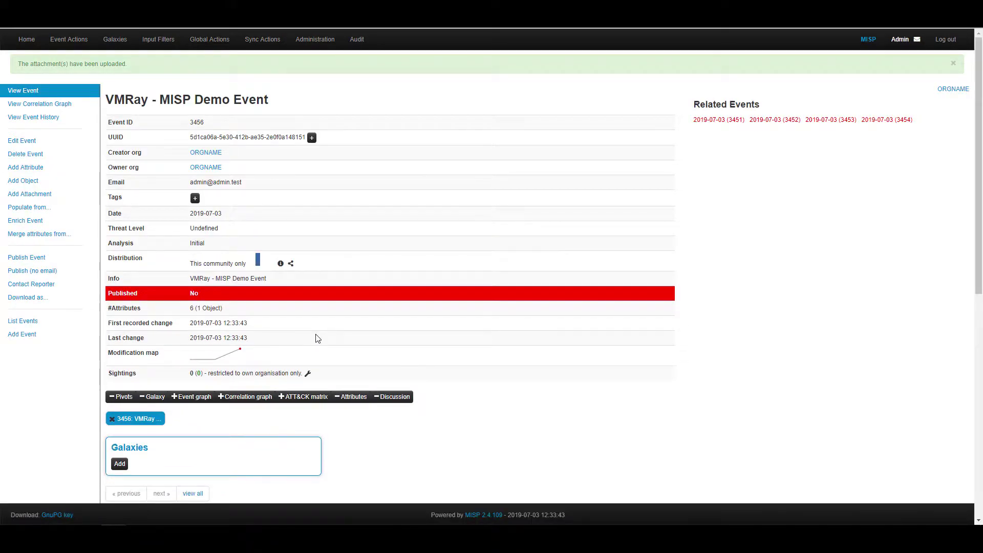
pyautogui.scroll(-2, 315, 338)
pyautogui.scroll(-5, 323, 342)
pyautogui.scroll(-1, 333, 343)
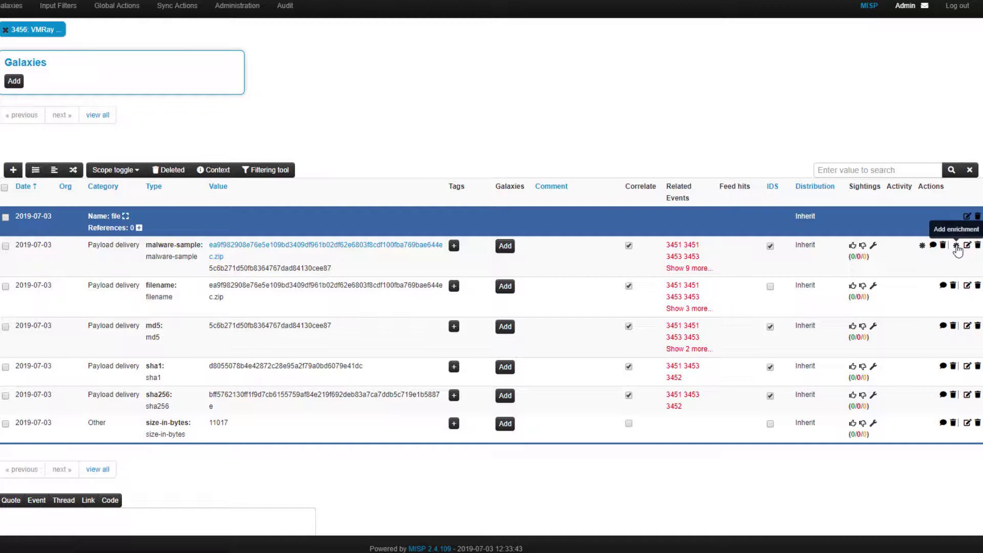
# Enrich the malware sample with vmray_submit and add the returned VMRay attributes
pyautogui.click(956, 246)
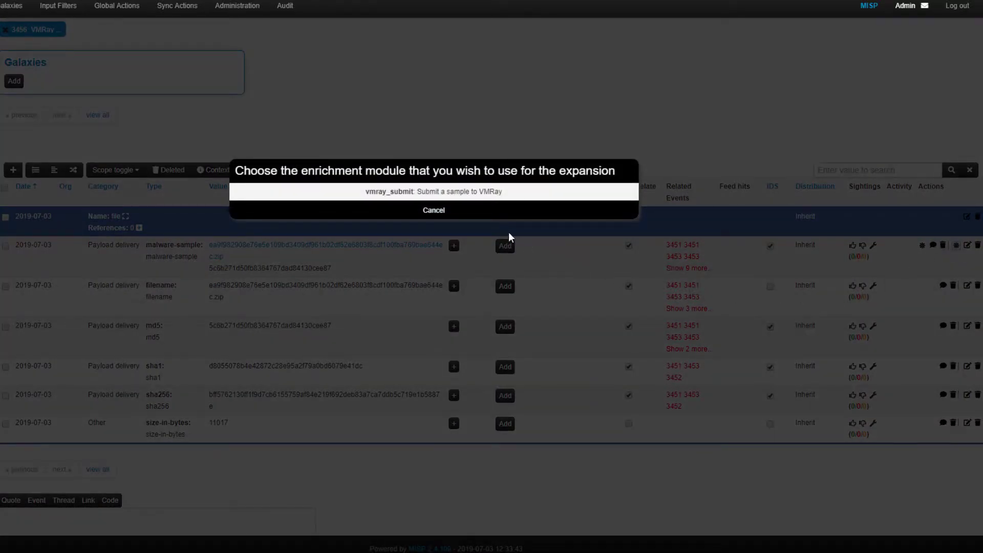
pyautogui.click(444, 195)
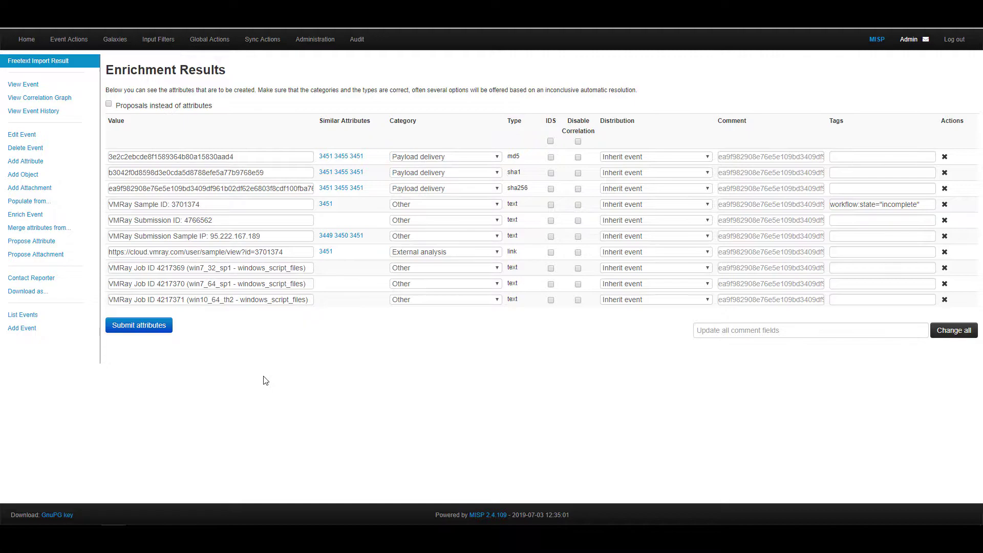
pyautogui.click(150, 328)
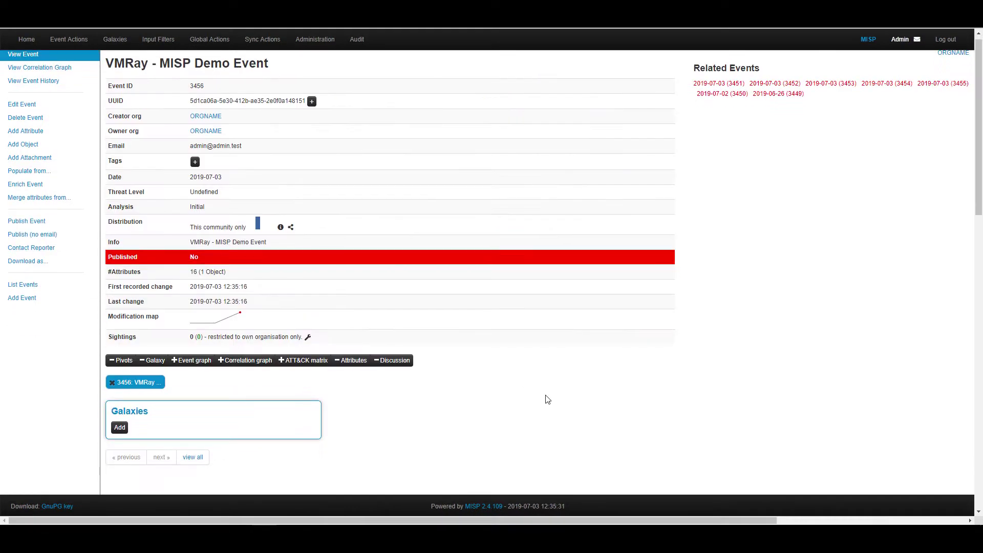
pyautogui.scroll(-5, 538, 392)
pyautogui.scroll(-3, 478, 390)
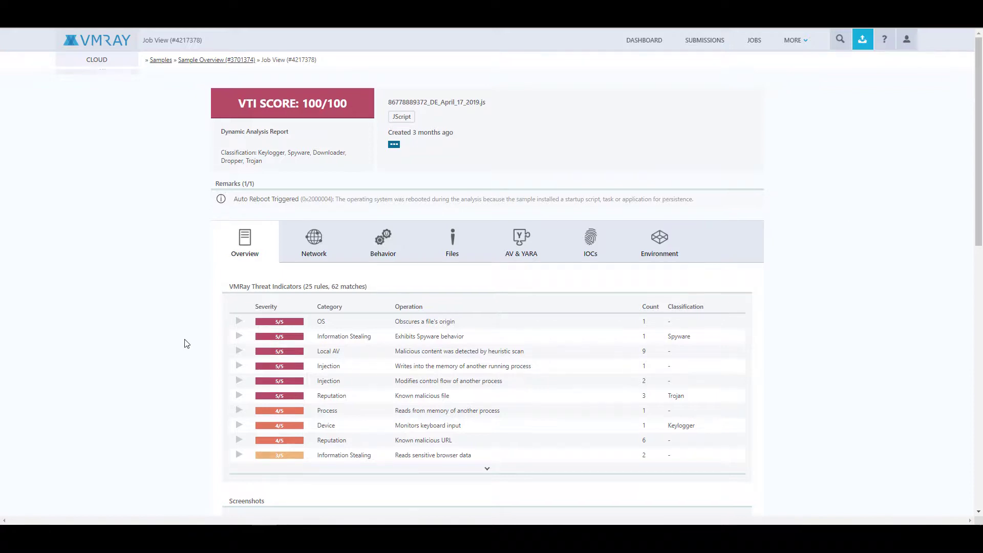
pyautogui.scroll(-2, 184, 343)
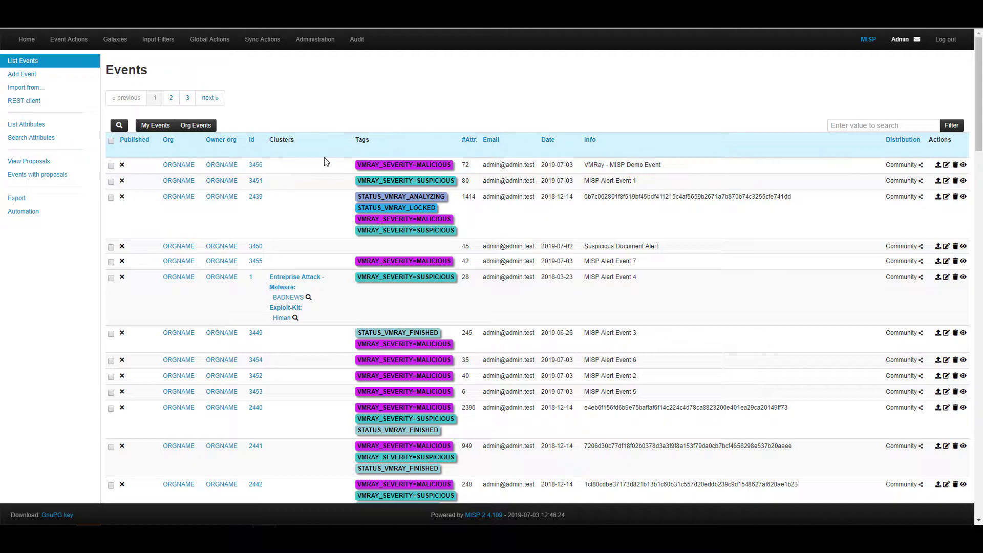
# Open event 3456 from the Events list to view its VMRAY_SEVERITY=MALICIOUS tag
pyautogui.click(256, 165)
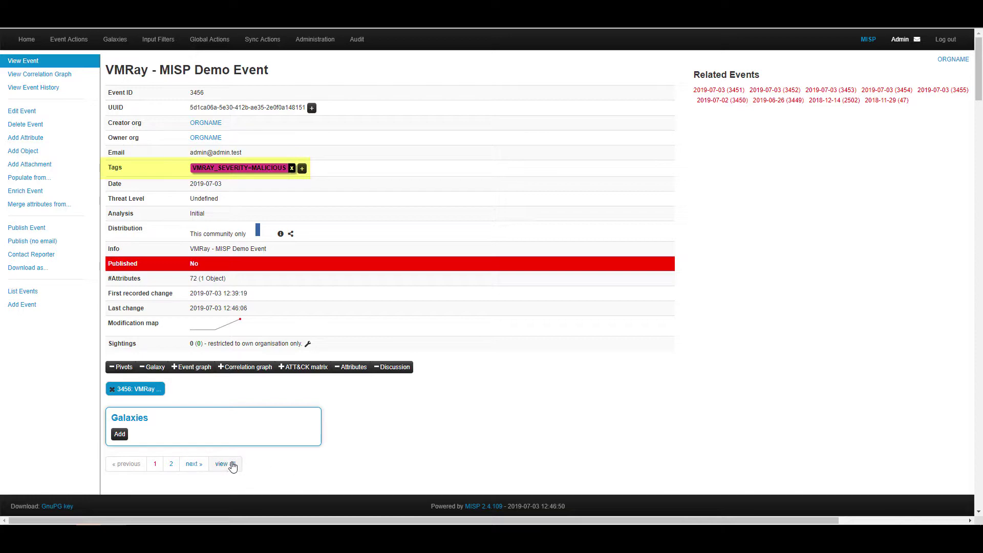
pyautogui.scroll(-1, 412, 440)
pyautogui.scroll(-2, 417, 439)
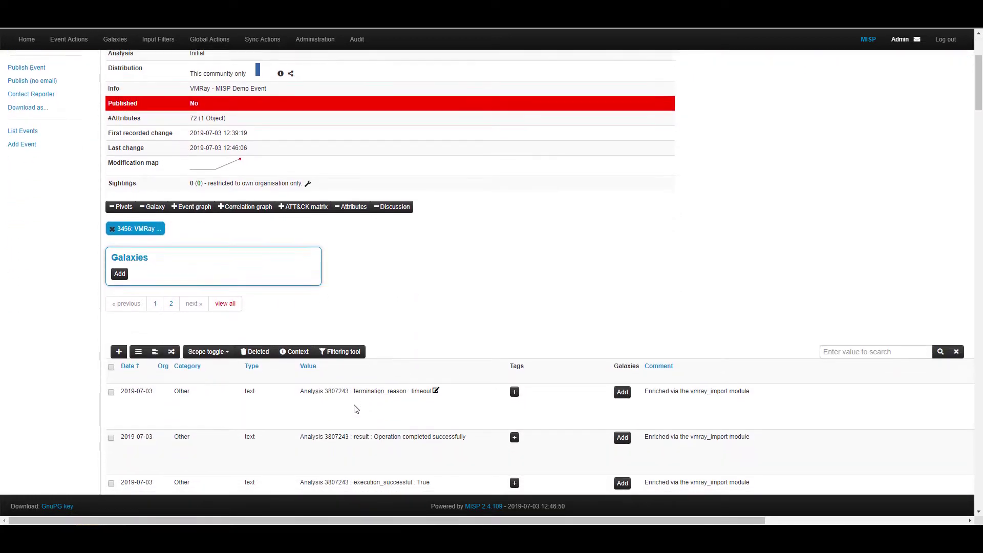
pyautogui.scroll(-2, 355, 408)
pyautogui.scroll(-3, 215, 404)
pyautogui.scroll(-1, 207, 397)
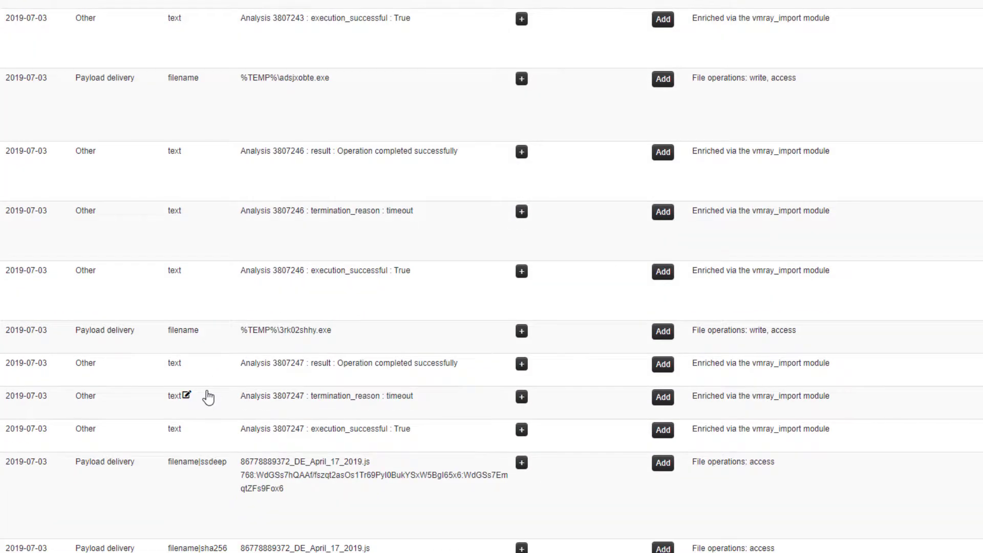
pyautogui.scroll(-2, 208, 397)
pyautogui.scroll(-1, 206, 395)
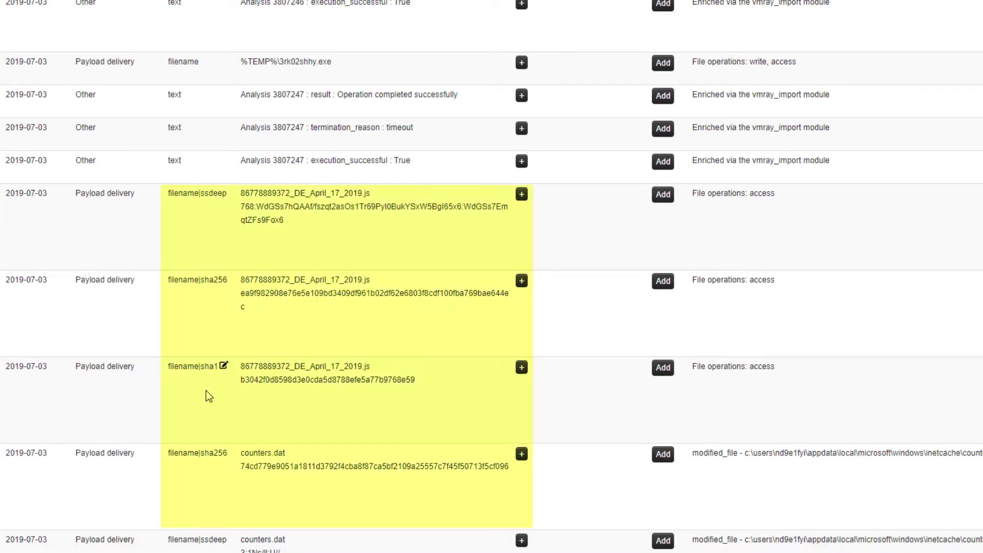
pyautogui.scroll(-8, 206, 390)
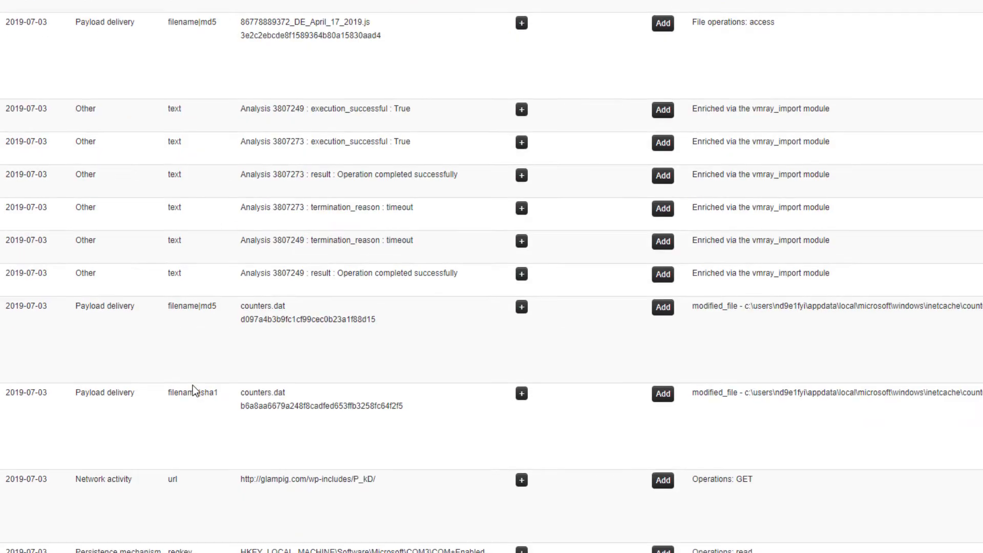
pyautogui.scroll(-3, 192, 354)
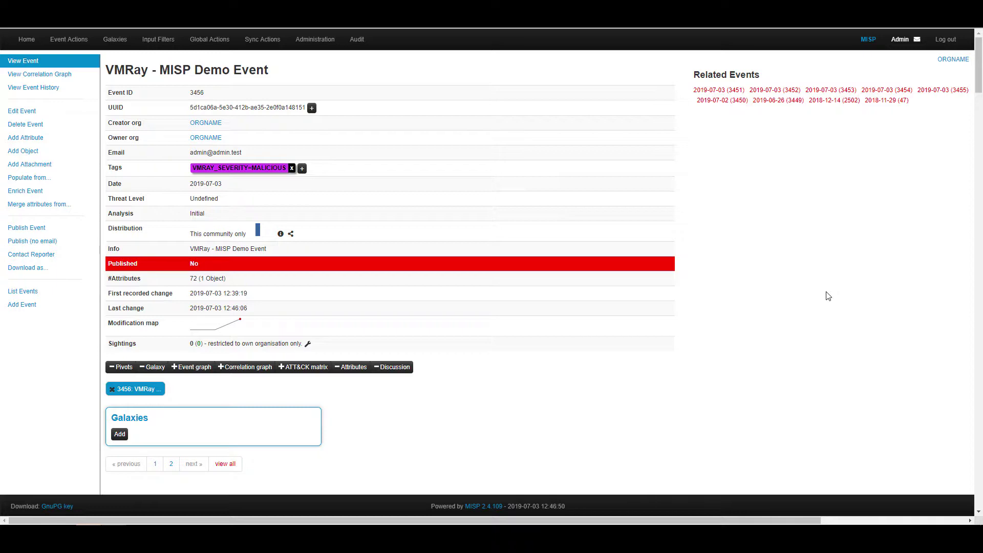
# Run a Vmray Import for sample 3701374 with all five detail options enabled
pyautogui.click(28, 177)
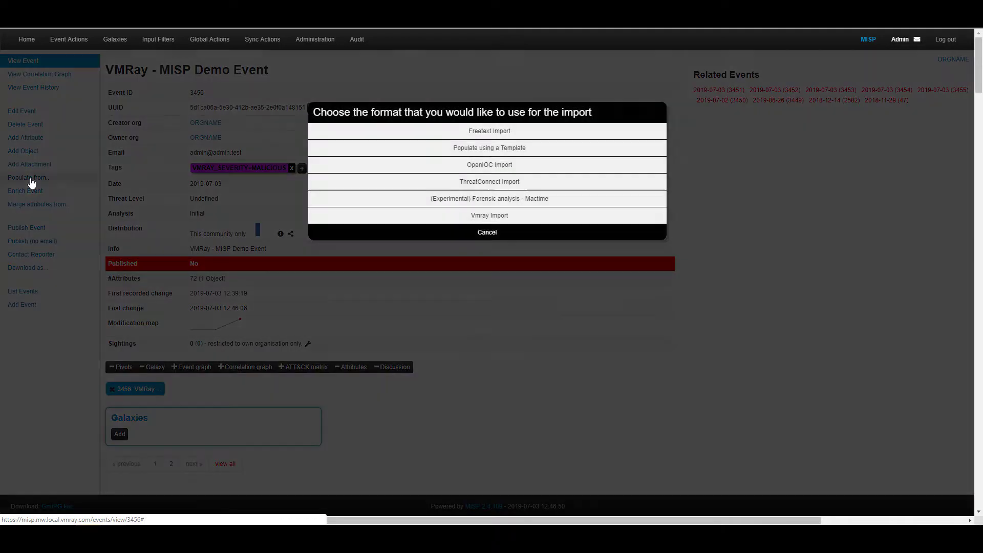
pyautogui.click(519, 217)
pyautogui.click(109, 102)
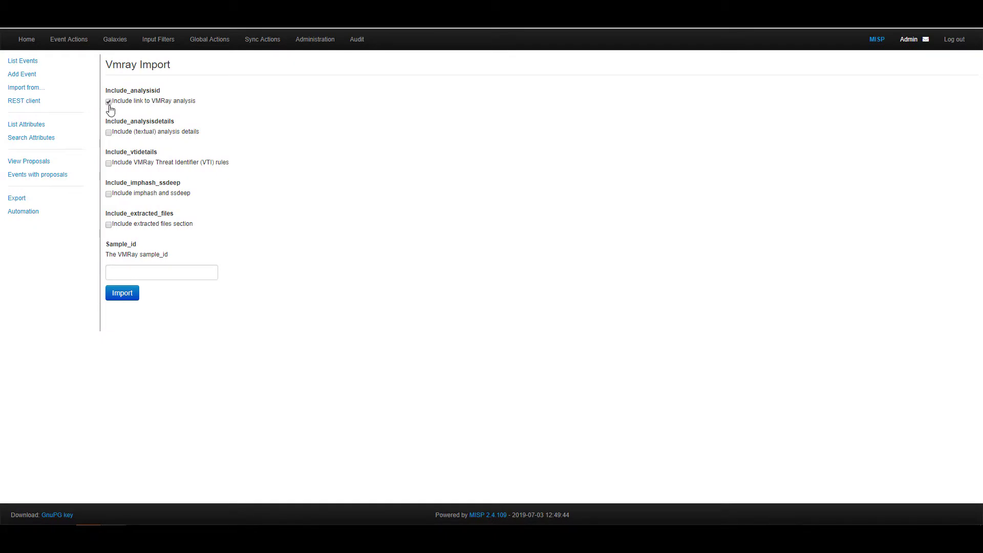
pyautogui.click(108, 132)
pyautogui.click(108, 163)
pyautogui.click(109, 193)
pyautogui.click(108, 224)
pyautogui.click(161, 274)
pyautogui.write('3701374')
pyautogui.click(121, 295)
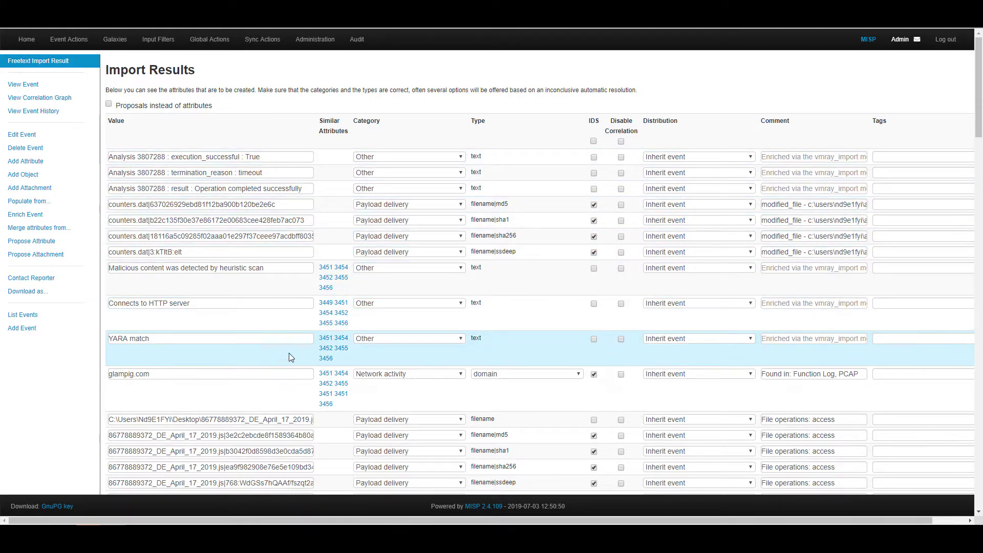
pyautogui.scroll(-3, 289, 389)
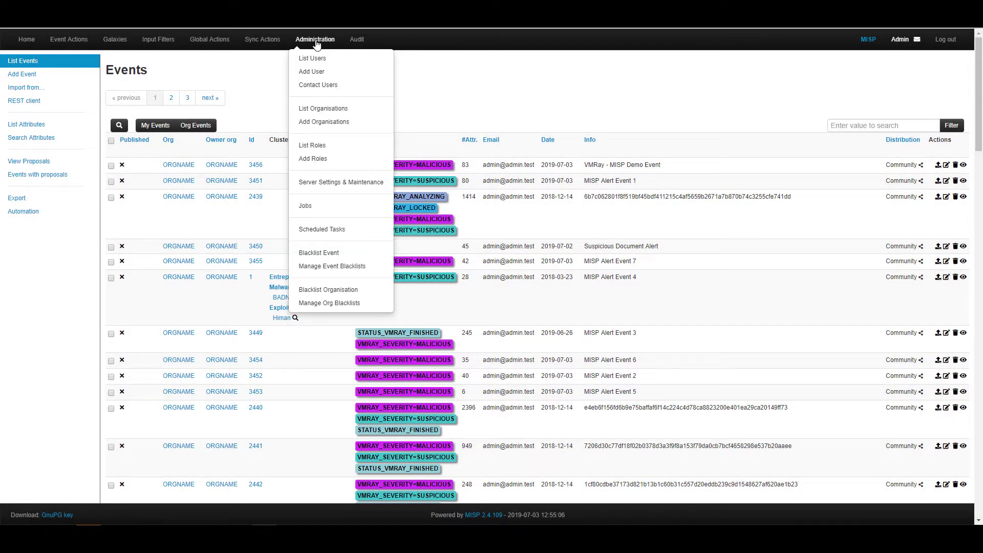
pyautogui.moveTo(315, 39)
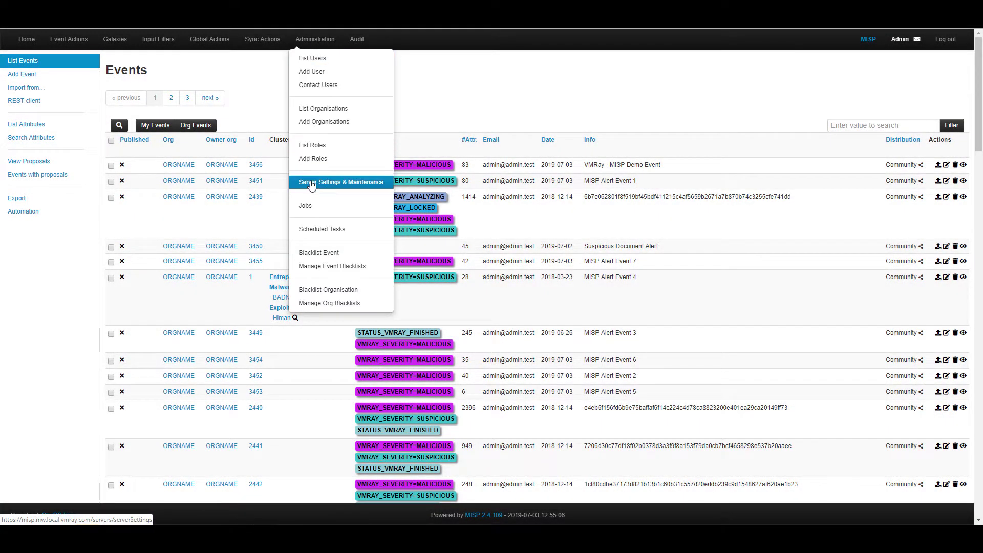
# Change vmray_import_wait_period in the Import plugin settings from 30 to 10
pyautogui.click(312, 183)
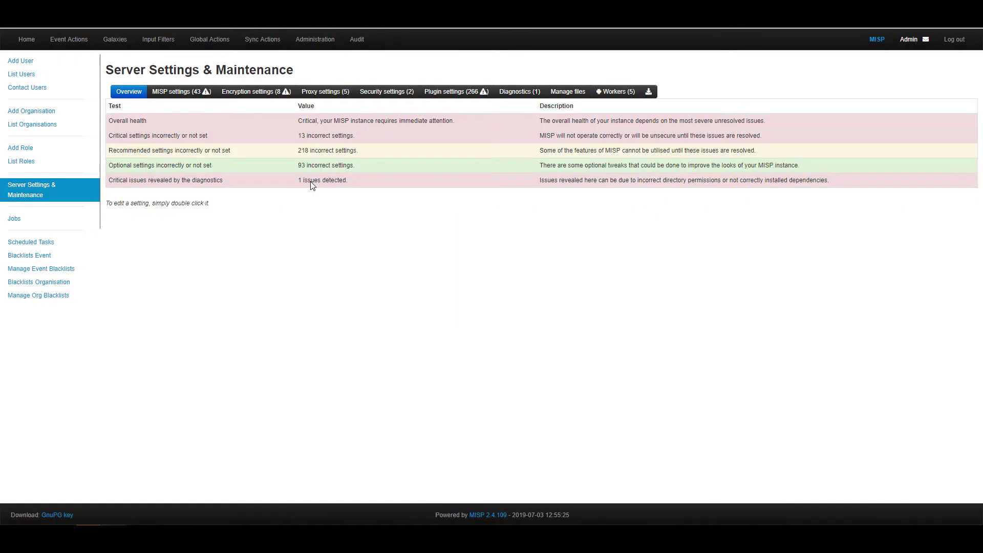
pyautogui.click(449, 94)
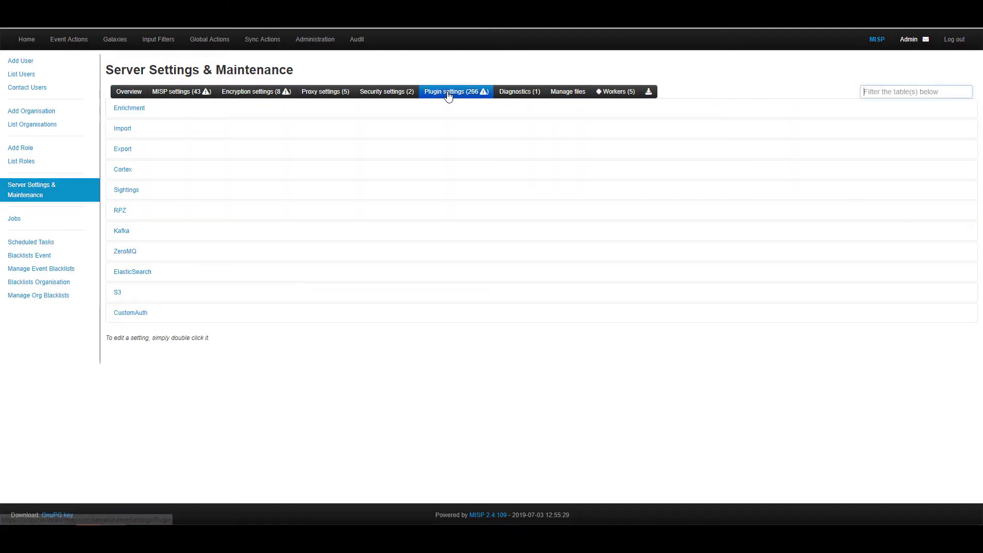
pyautogui.click(145, 137)
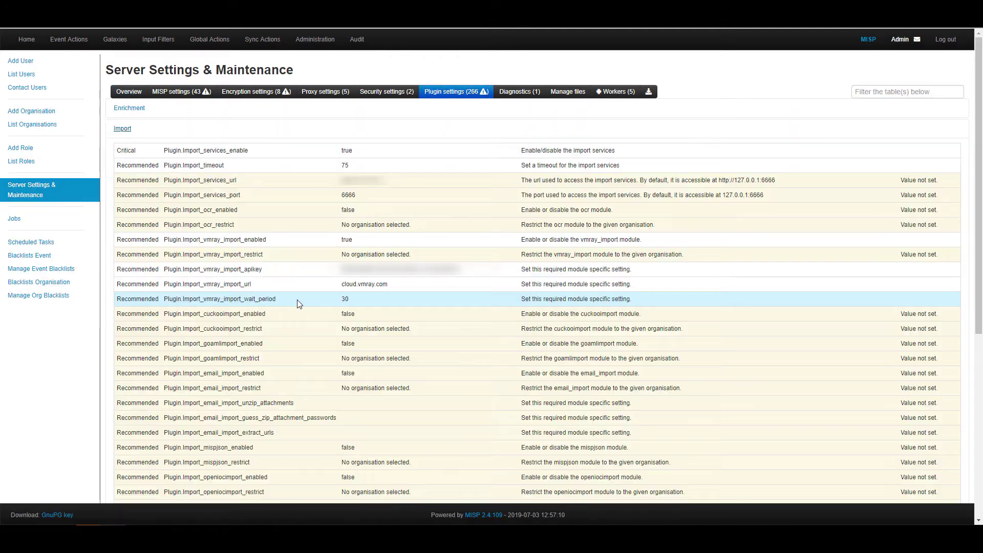
pyautogui.doubleClick(345, 299)
pyautogui.press('BackSpace')
pyautogui.press('BackSpace')
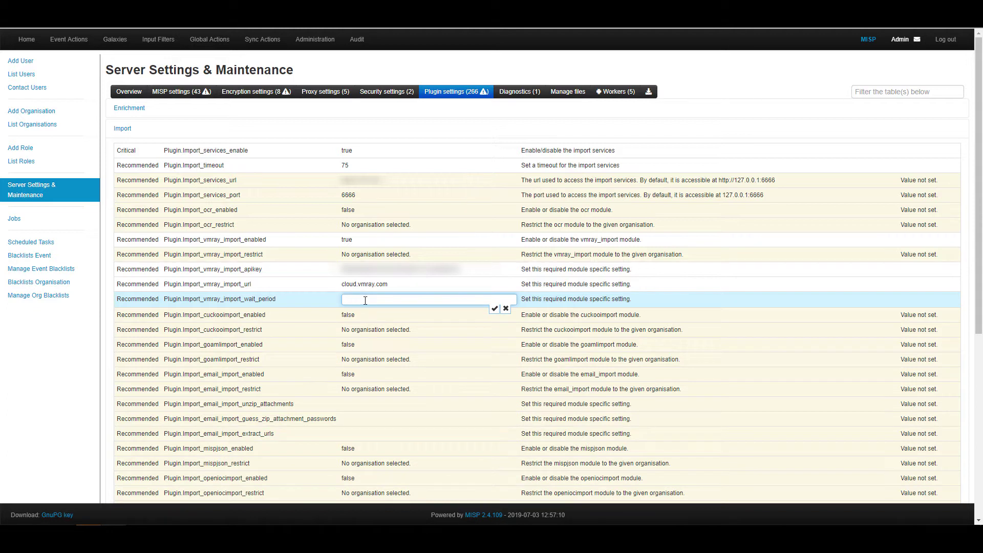
pyautogui.write('10')
pyautogui.click(495, 308)
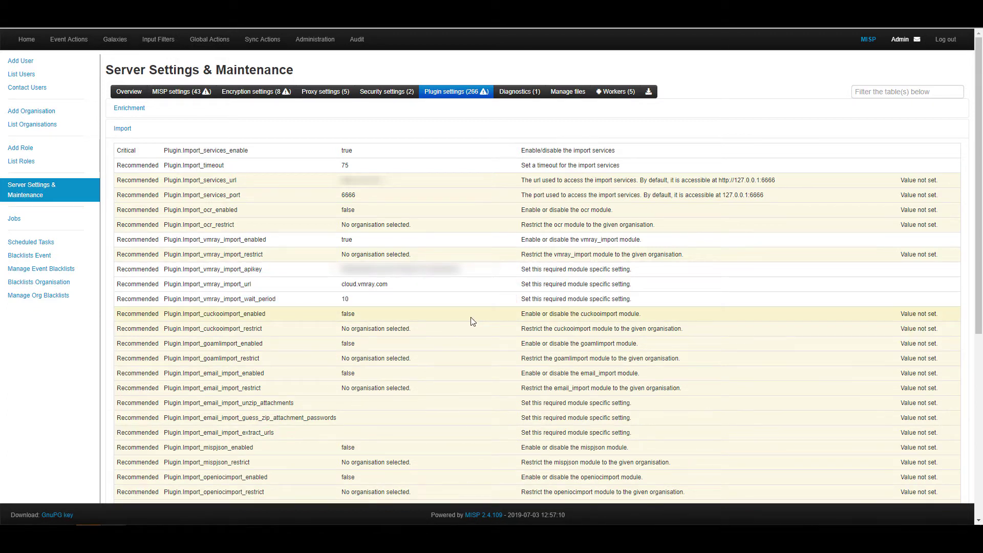